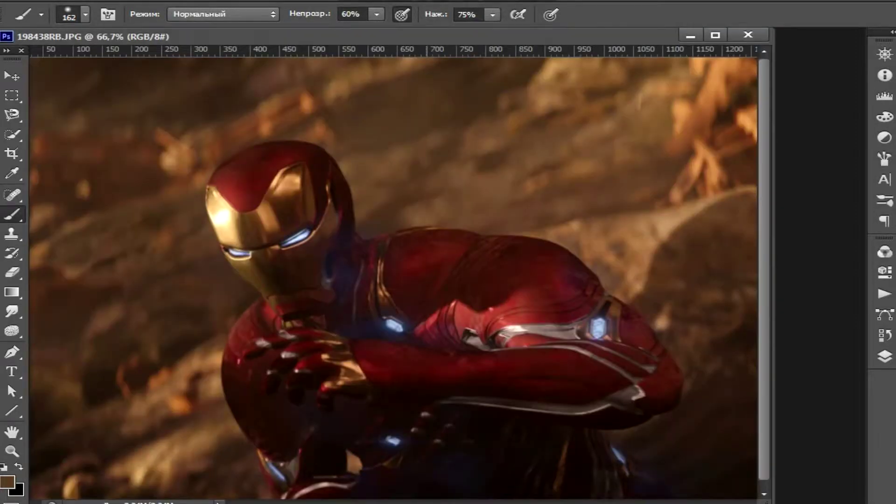
Zoom out to 50% and duplicate the Фон layer, keeping the original Фон active.
key(ctrl+minus)
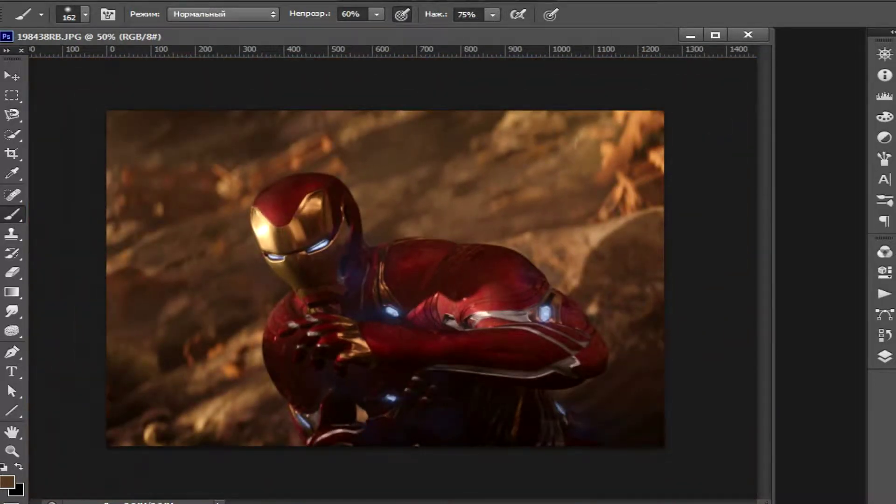
click(662, 354)
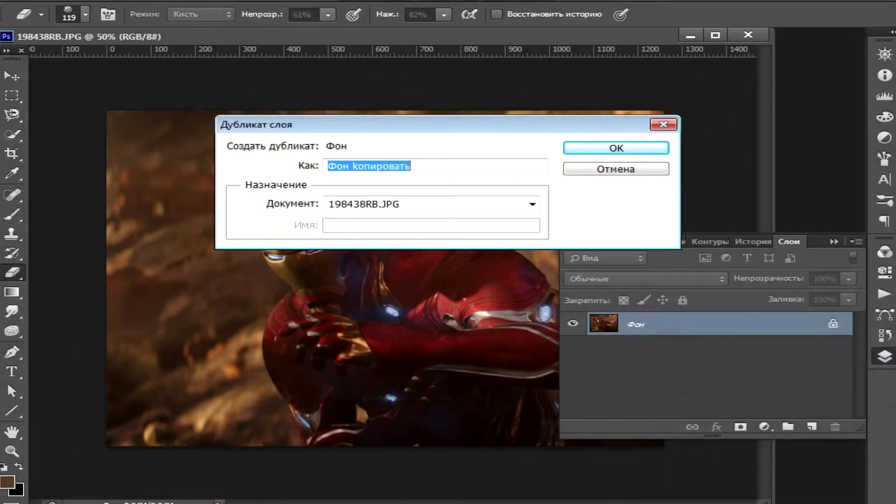
click(616, 148)
click(653, 347)
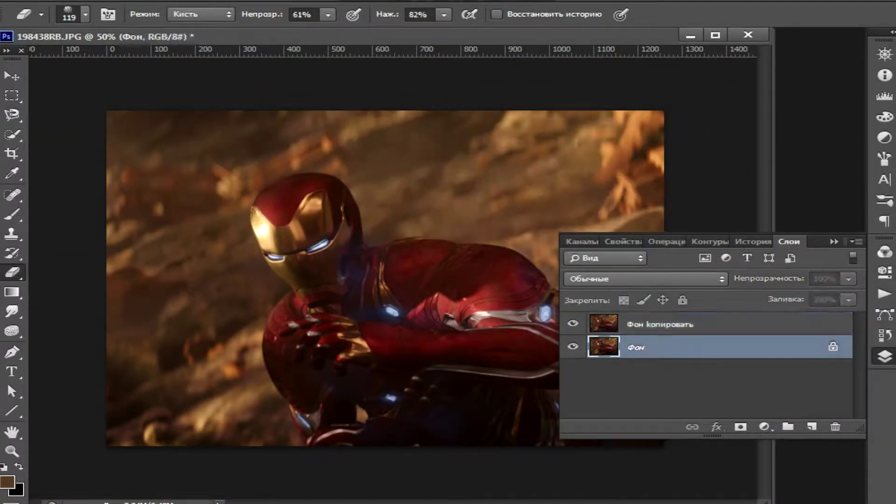
Trace Iron Man's outline with the Magnetic Lasso into a closed selection.
key(l)
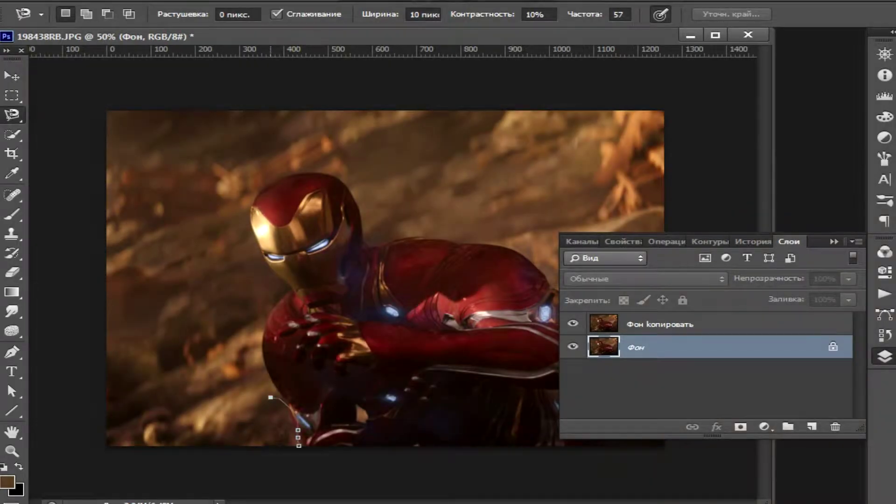
double_click(296, 445)
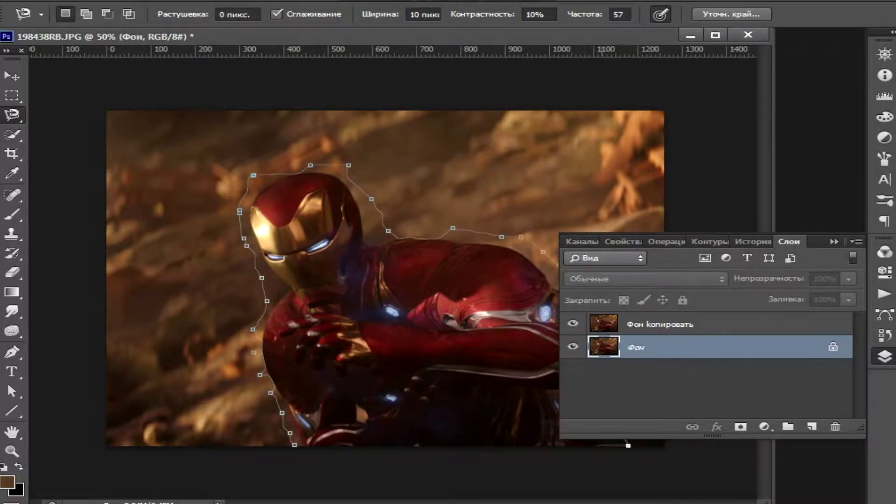
double_click(628, 445)
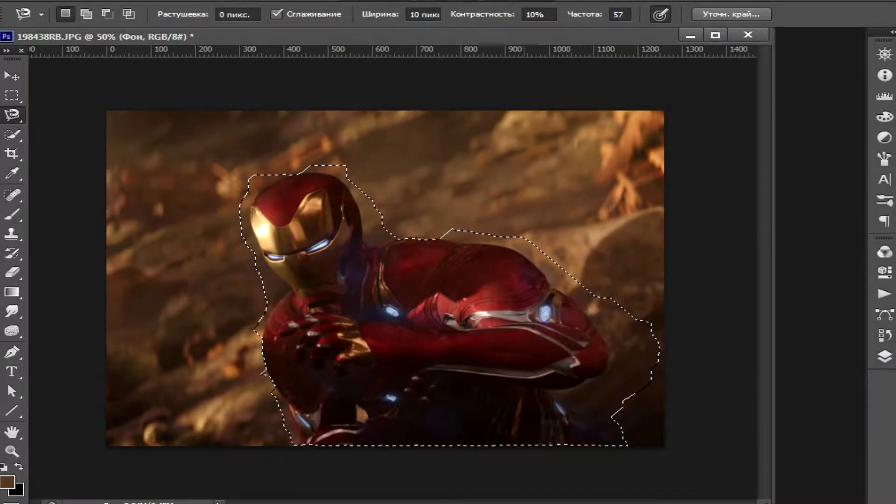
right_click(478, 204)
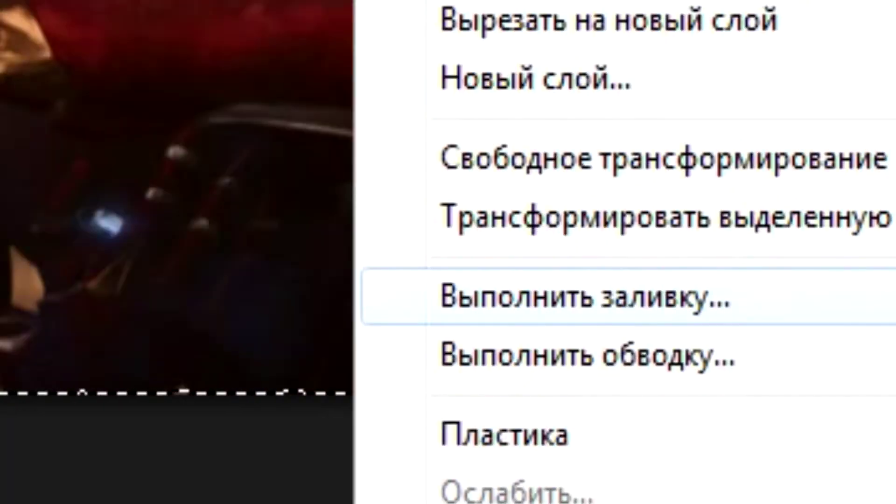
Content-Aware fill the selection on Фон, then make Фон копировать active and visible.
click(560, 418)
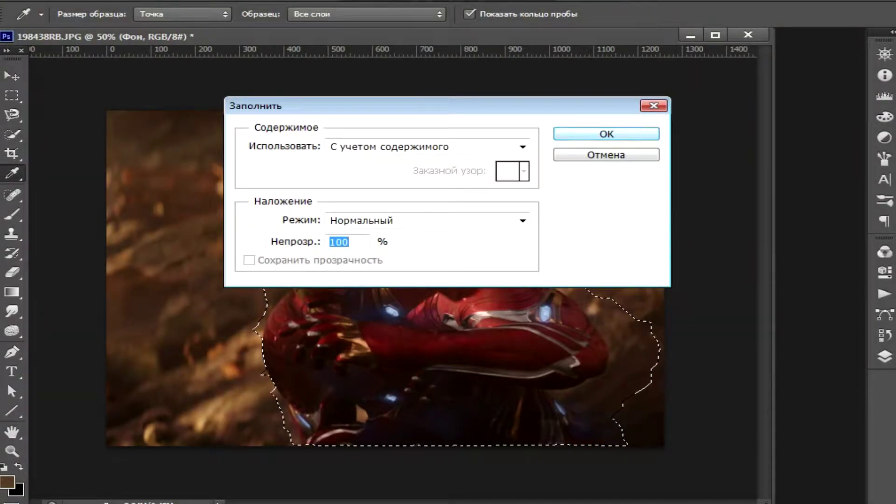
key(Return)
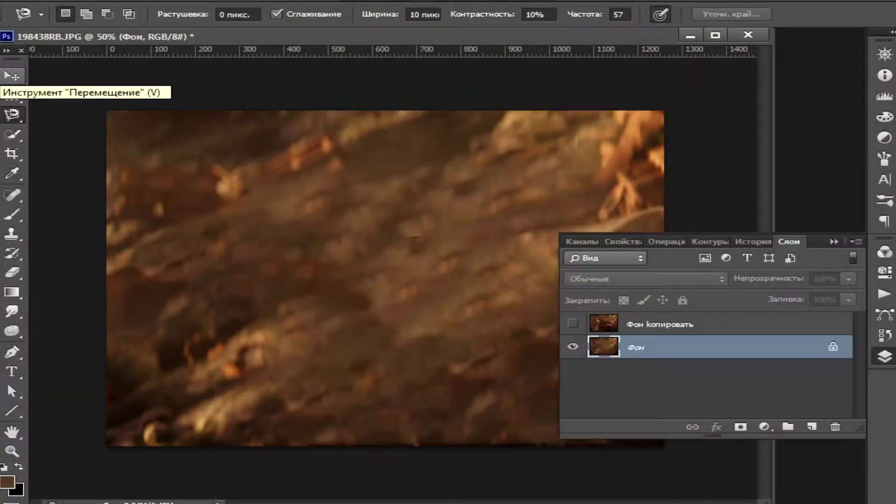
key(alt+bracketright)
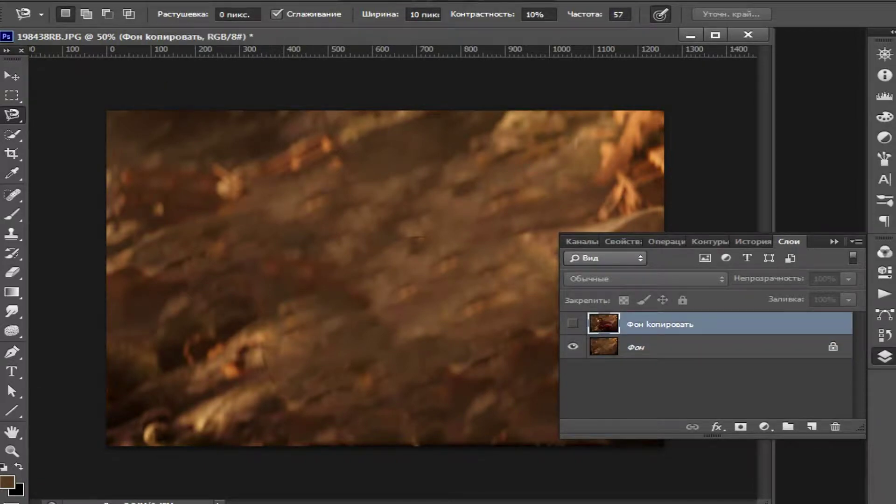
click(573, 322)
Duplicate Фон копировать to create Фон копировать 2.
right_click(662, 324)
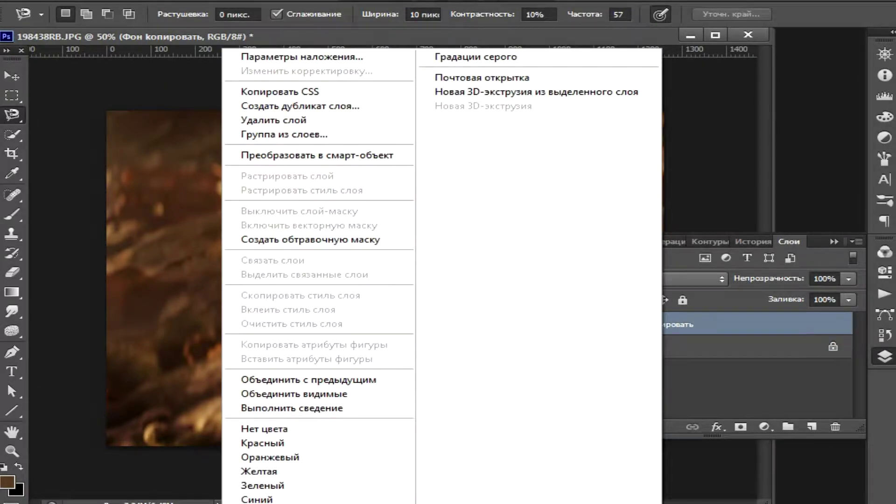
click(300, 106)
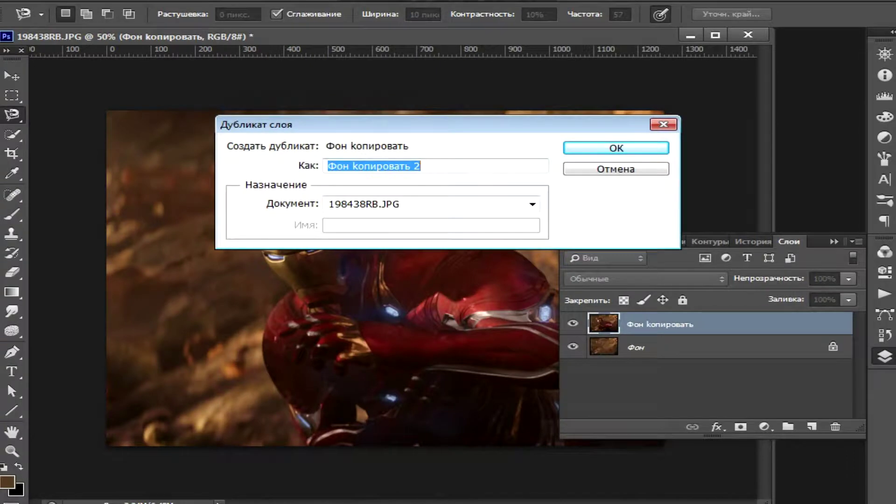
key(Return)
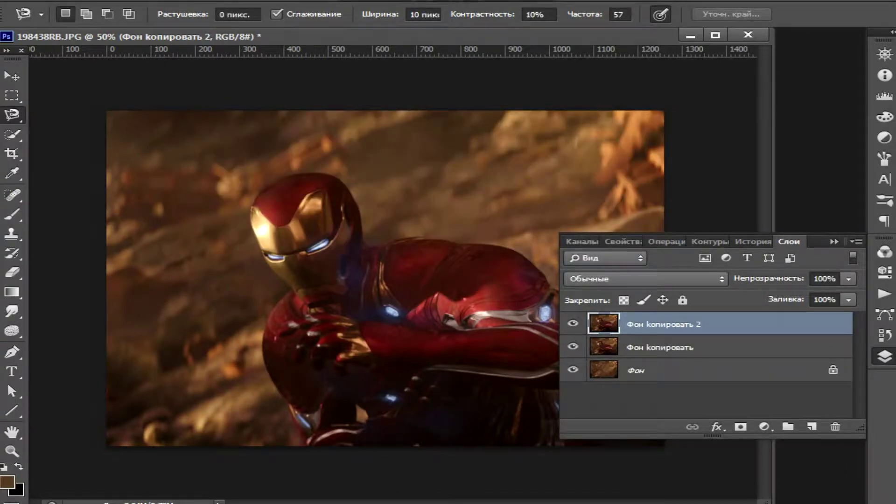
Quick-select Iron Man's figure, subtracting the rocks on the right and the bottom-right corner.
key(w)
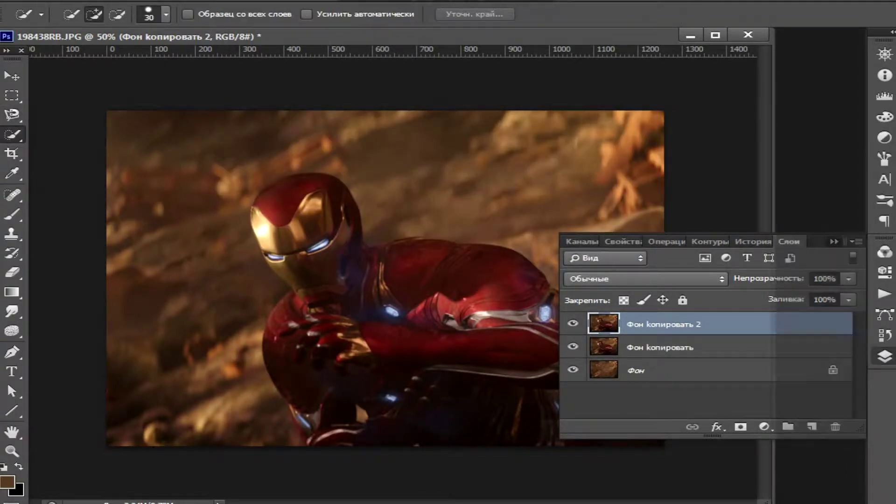
key(F7)
drag(286, 197, 536, 335)
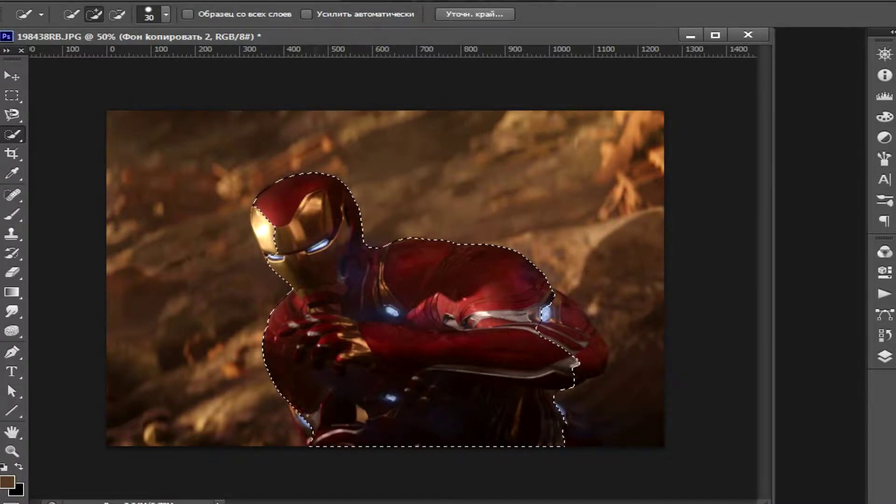
click(621, 280)
alt+click(578, 291)
drag(644, 326, 633, 369)
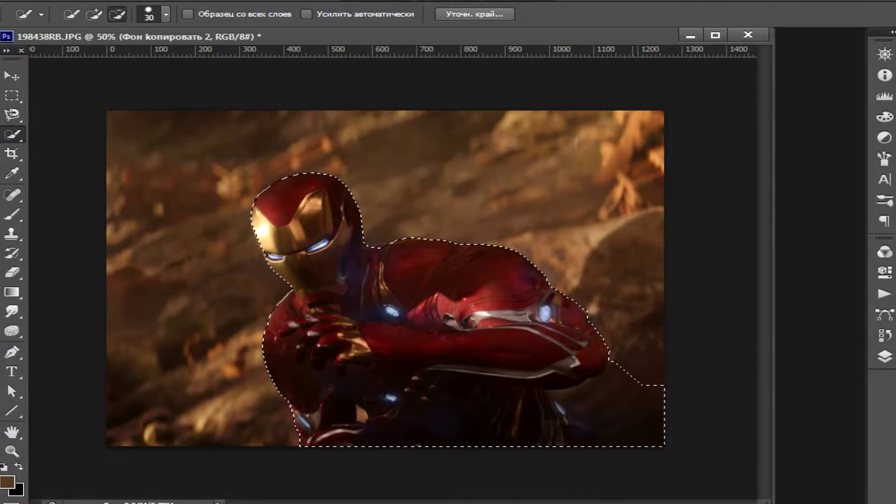
drag(607, 354, 571, 420)
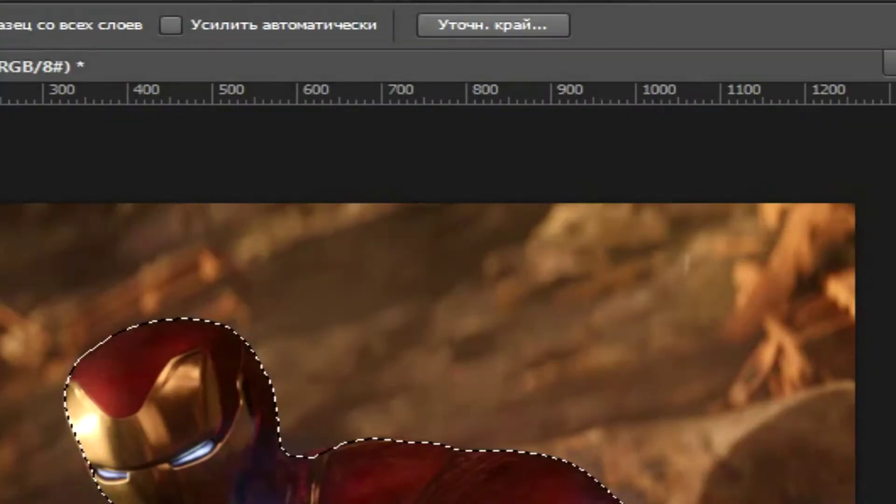
click(494, 24)
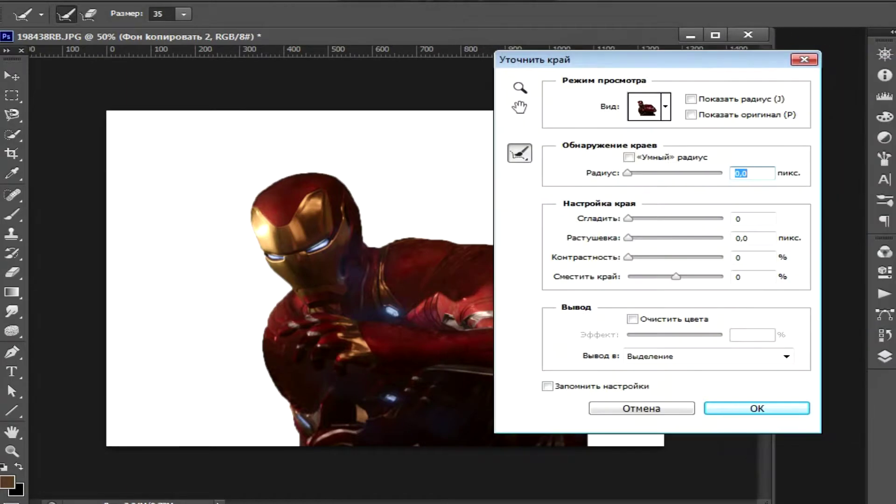
Refine Edge with radius 1,2, smooth 10, feather 1,4, contrast 50, shift -34, then copy to a new layer.
text(1,2)
key(Tab)
text(10)
key(Tab)
text(1,4)
key(Tab)
text(100)
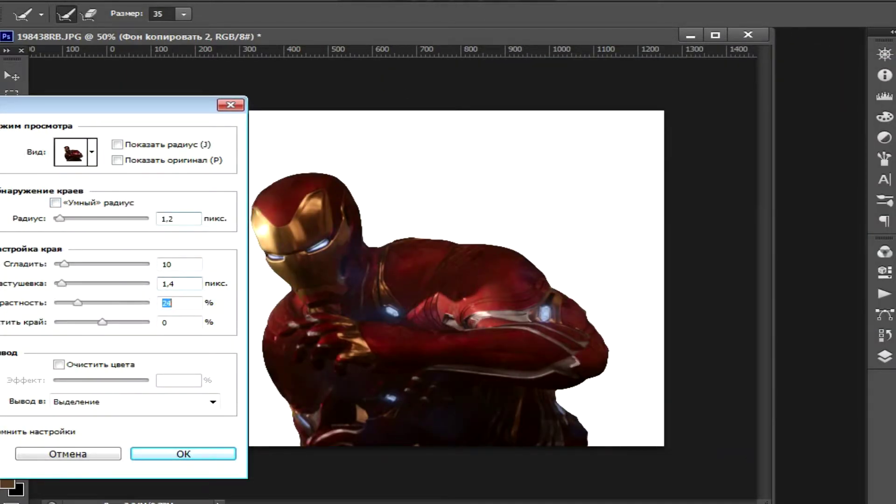
text(50)
key(Tab)
text(-34)
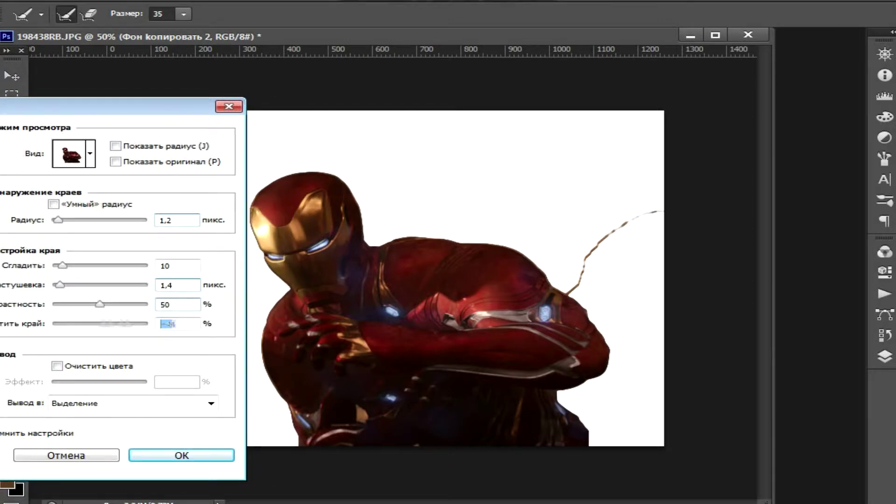
key(Return)
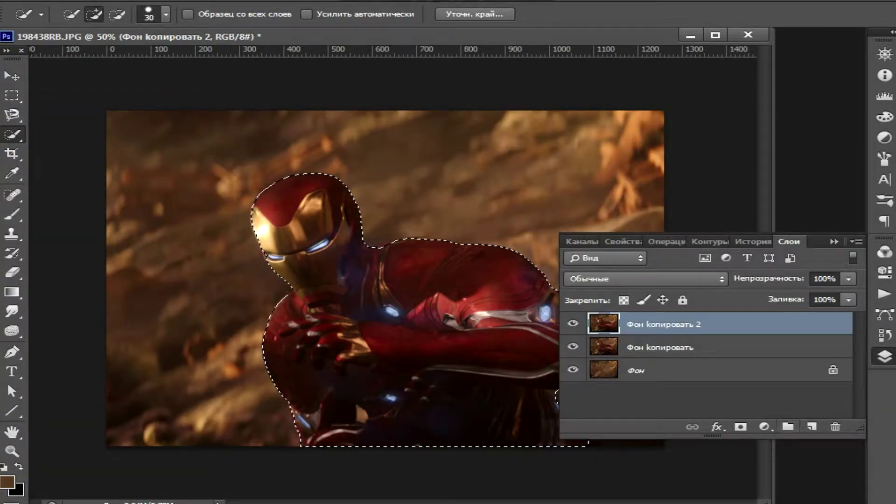
key(ctrl+j)
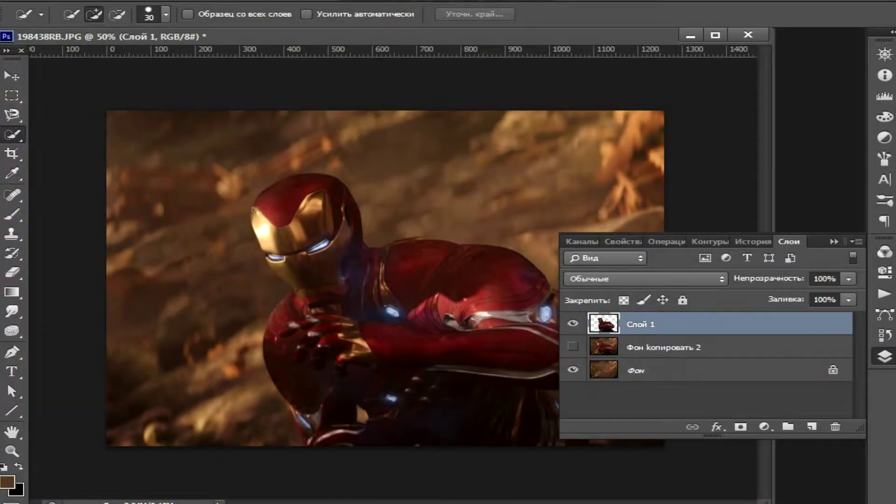
Duplicate Слой 1, hide the Слой 1 копировать copy, and make Слой 1 active.
right_click(667, 324)
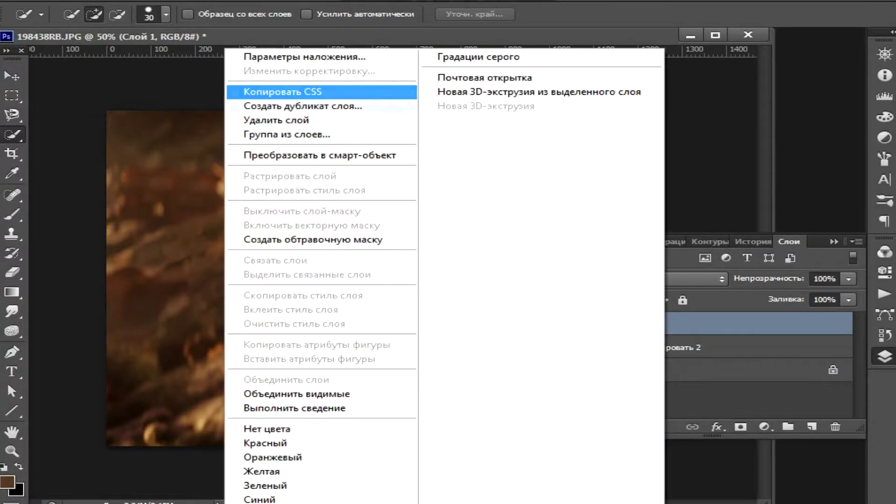
click(299, 106)
click(591, 146)
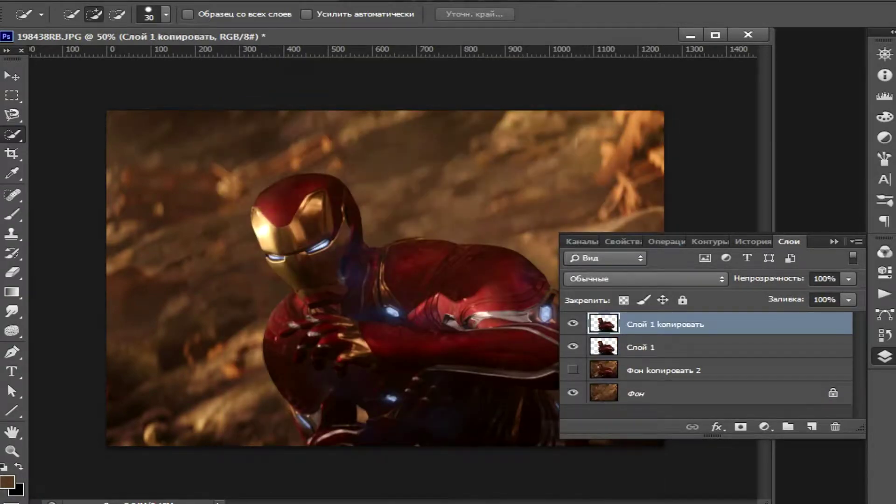
click(573, 324)
click(663, 347)
click(411, 1)
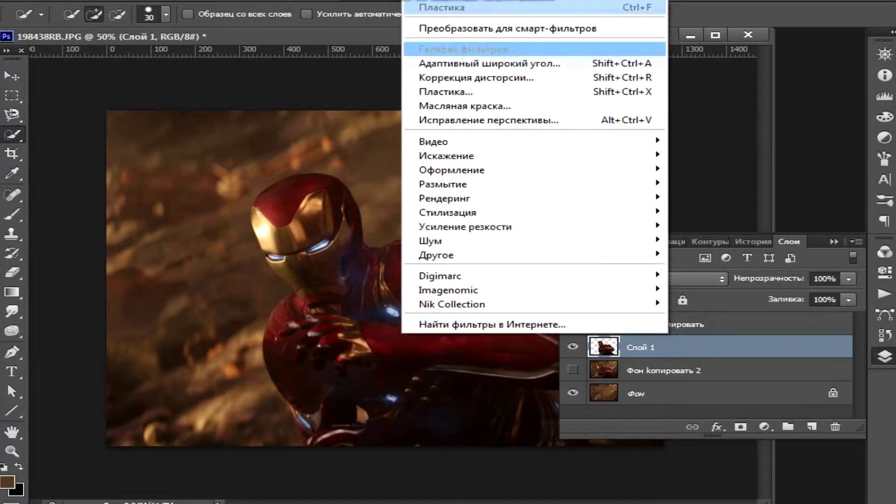
Liquify Слой 1 with Forward Warp, pushing the back and shoulders upward, then show Слой 1 копировать.
click(446, 92)
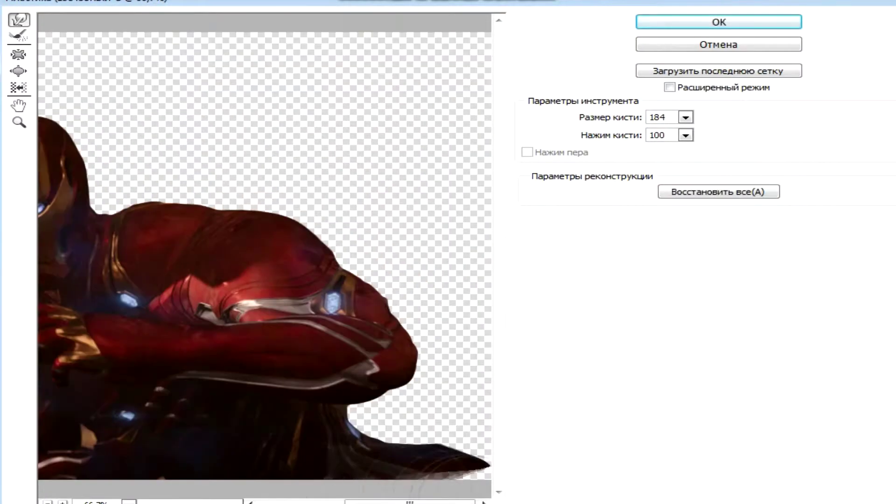
mouse_move(420, 466)
mouse_down()
mouse_move(440, 268)
mouse_move(330, 250)
mouse_up()
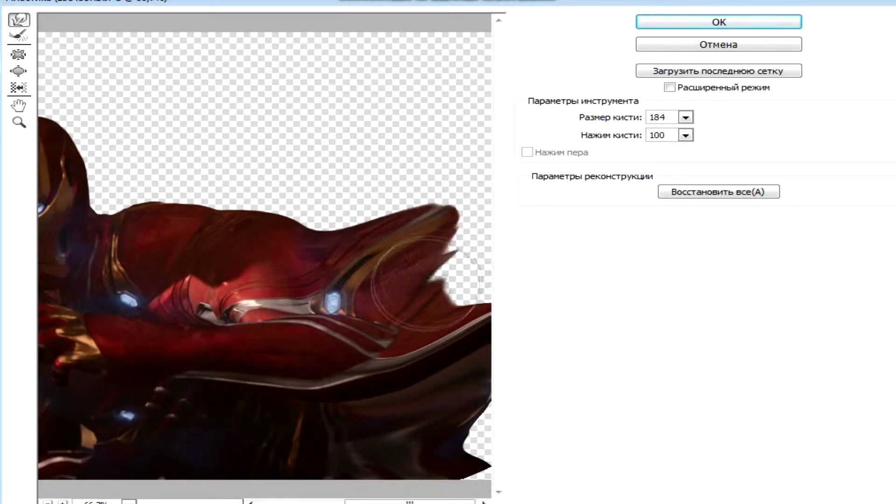
drag(457, 228, 310, 210)
drag(466, 196, 205, 234)
drag(462, 140, 354, 84)
scroll(261, 187, left, 2)
mouse_move(224, 234)
mouse_down()
mouse_move(126, 92)
mouse_move(84, 89)
mouse_move(303, 135)
mouse_move(286, 119)
mouse_move(175, 89)
mouse_move(420, 61)
mouse_up()
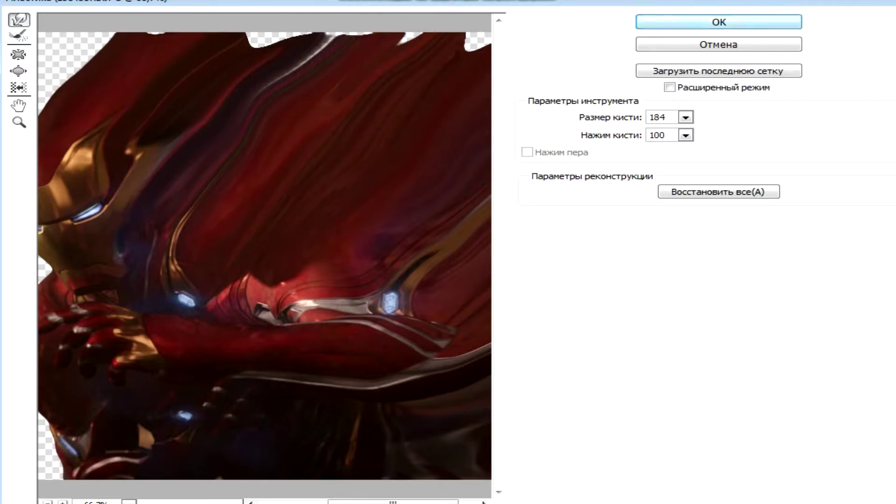
key(Return)
click(572, 323)
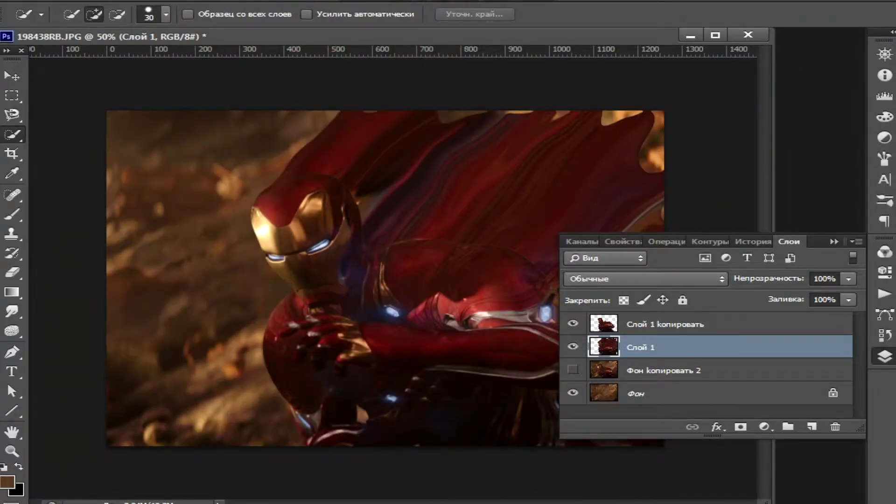
click(572, 346)
Erase the shoulder armour on Слой 1 копировать into smoky dust with a textured 90 px eraser.
key(e)
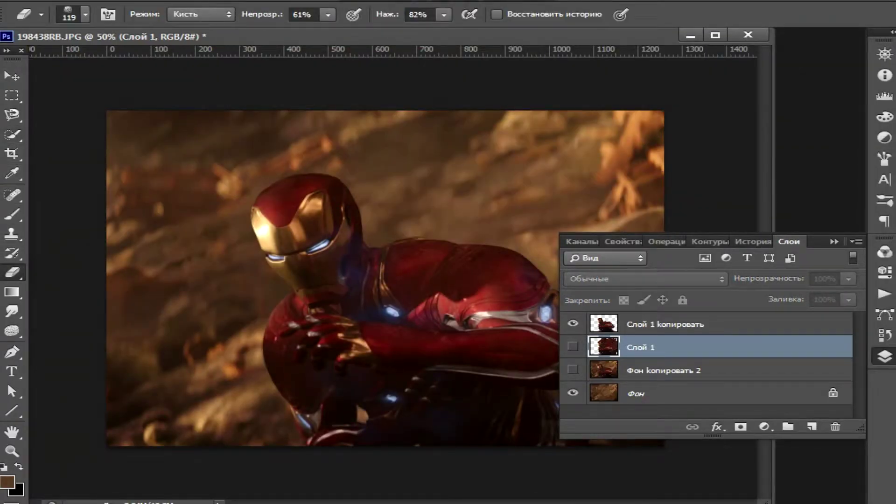
click(85, 14)
click(117, 163)
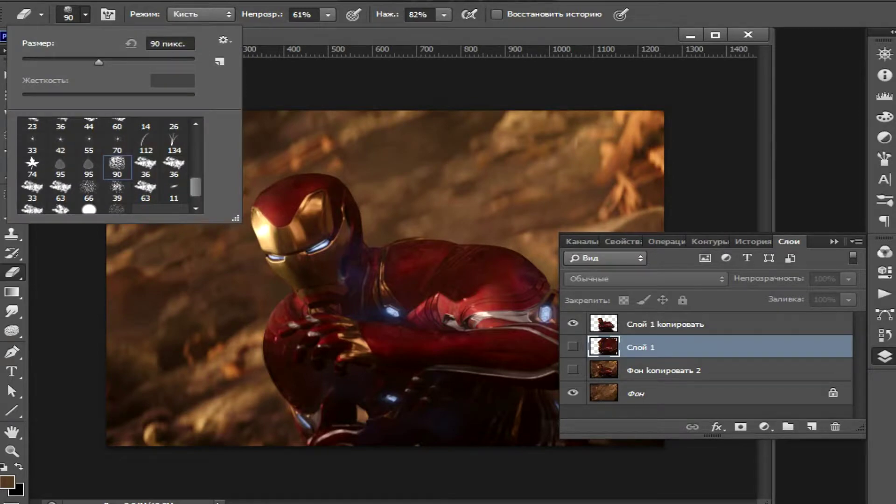
click(665, 324)
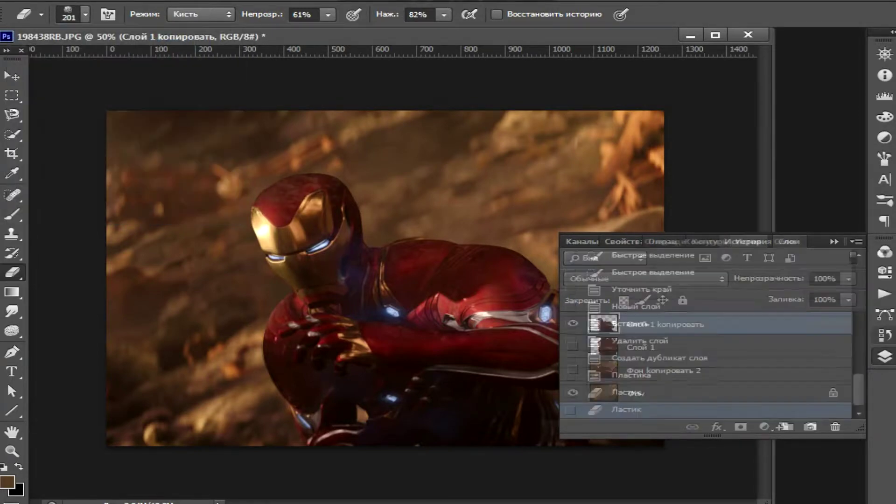
key(F7)
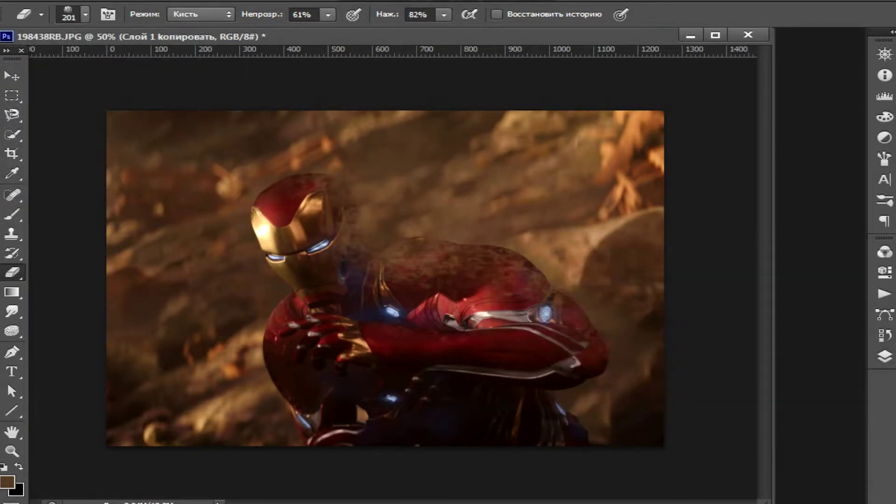
drag(518, 259, 450, 261)
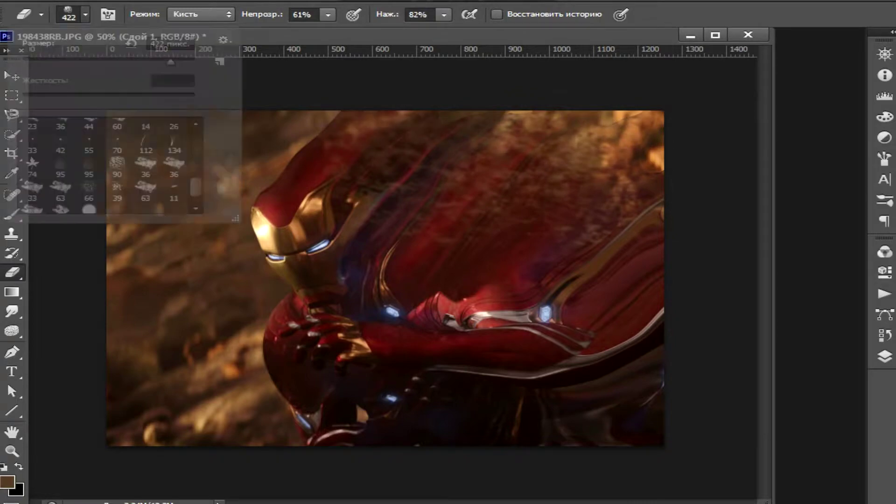
With a larger, different textured brush, erase dusty patches across the back armour.
click(174, 167)
key(bracketright)
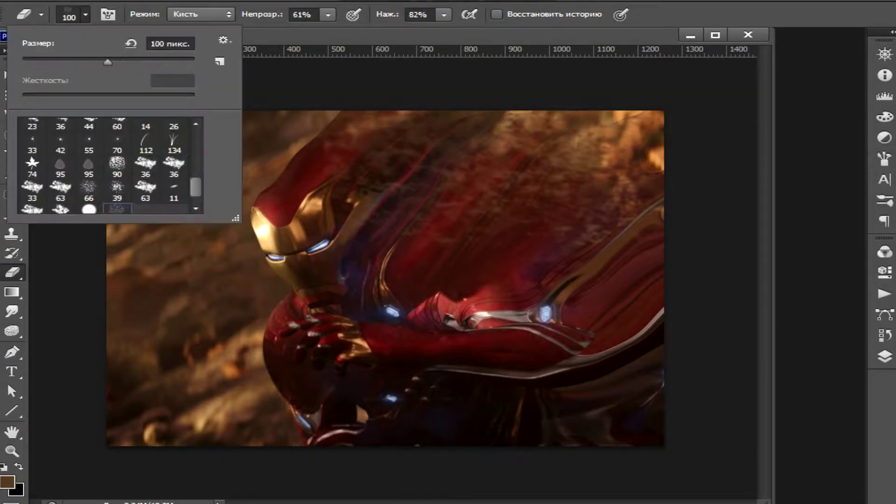
key(bracketright)
key(bracketright)
key(bracketright)
key(bracketright)
key(Return)
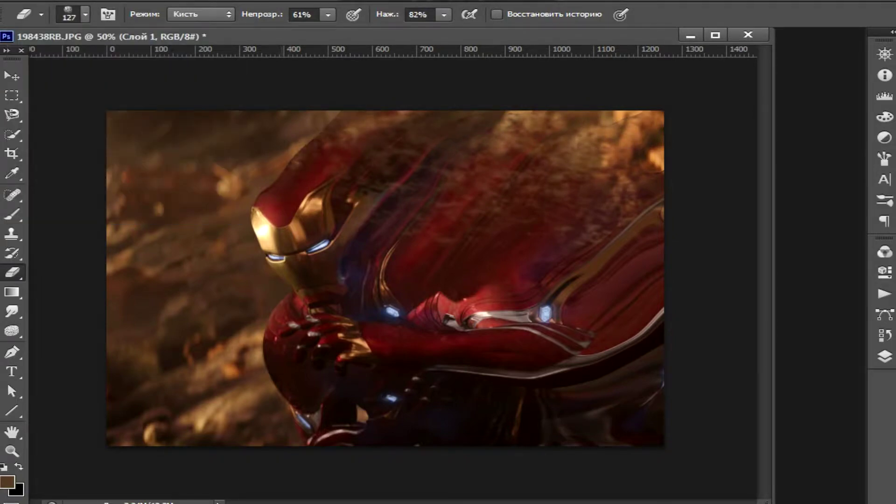
drag(419, 168, 388, 206)
drag(341, 172, 532, 163)
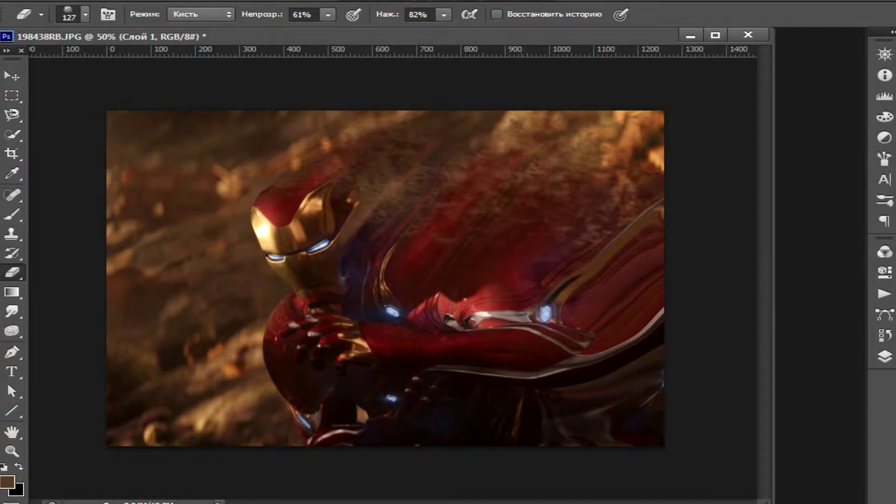
drag(555, 201, 644, 219)
drag(590, 324, 586, 411)
mouse_move(630, 331)
mouse_down()
mouse_move(550, 243)
mouse_move(447, 280)
mouse_move(388, 326)
mouse_move(415, 363)
mouse_up()
drag(630, 205, 537, 280)
Adjust eraser size and opacity, zoom in to inspect the dust, and switch to Фон копировать 2.
key(bracketright)
key(bracketright)
key(2)
key(2)
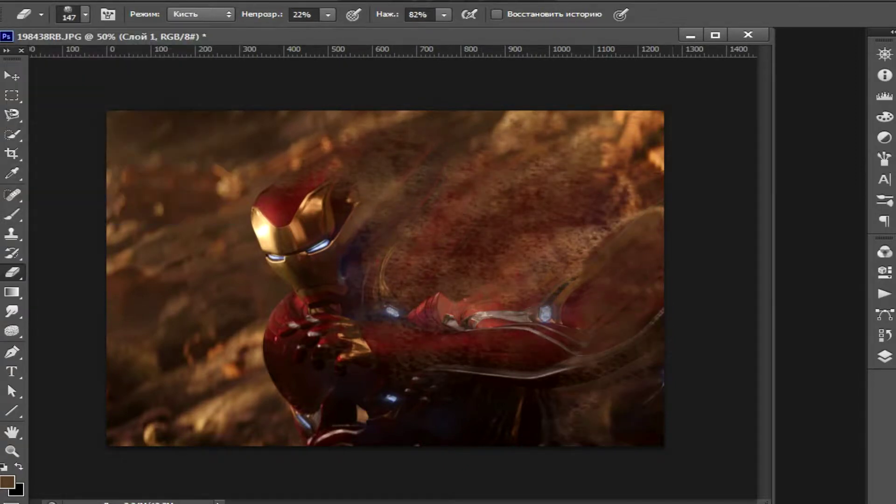
key(3)
key(1)
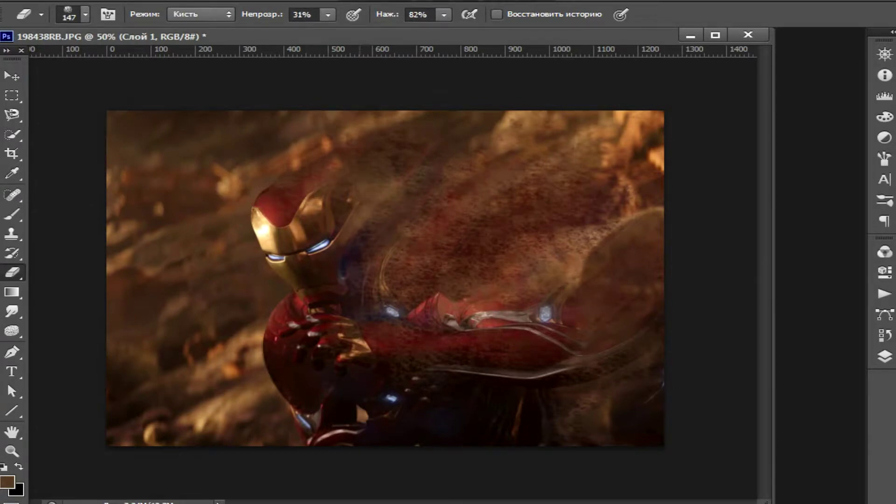
key(F7)
key(F7)
key(ctrl+1)
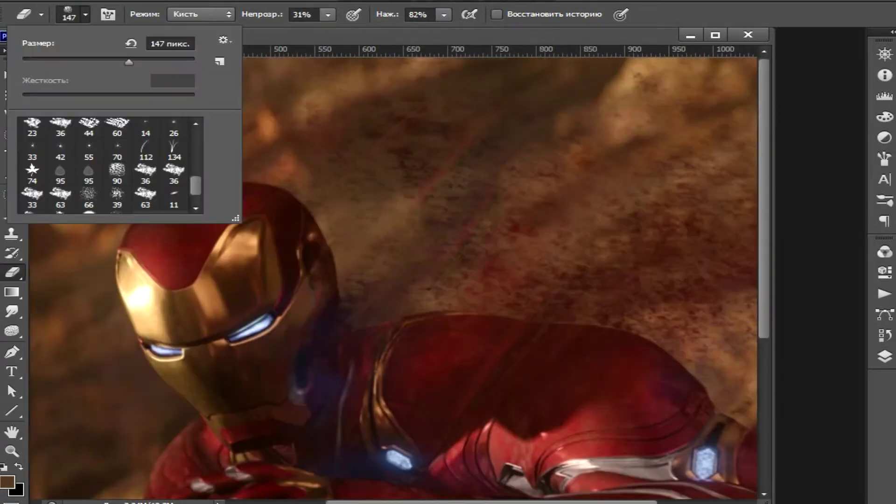
key(4)
key(5)
key(F7)
key(alt+bracketleft)
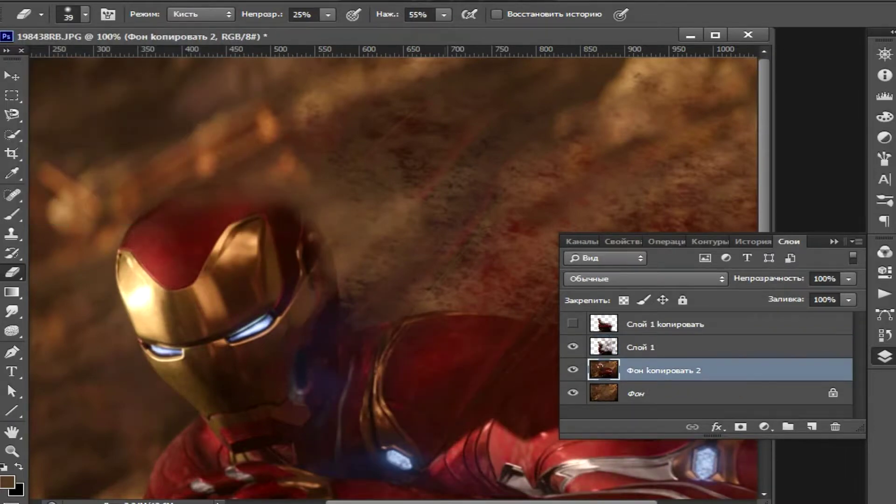
Undo and redo several eraser strokes via History, and enlarge the eraser brush.
key(F9)
key(ctrl+alt+z)
key(ctrl+alt+z)
key(ctrl+alt+z)
key(ctrl+shift+z)
key(ctrl+shift+z)
key(ctrl+shift+z)
key(ctrl+shift+z)
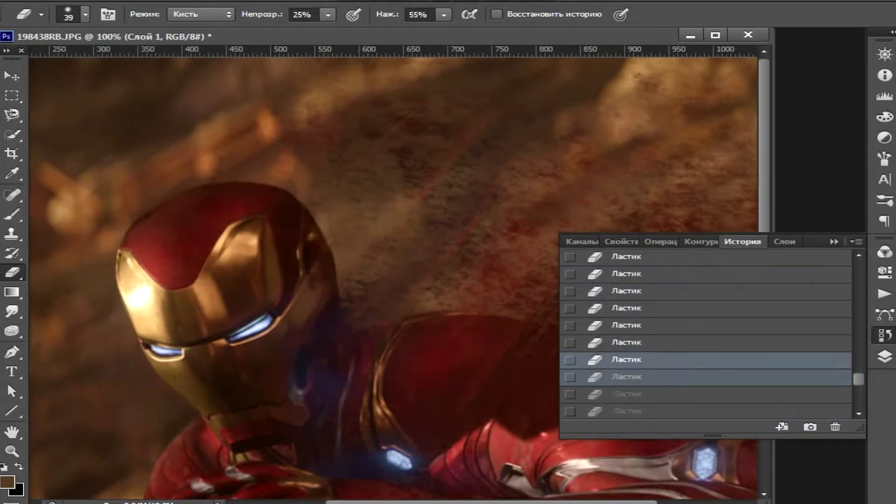
key(F9)
key(bracketright)
key(bracketright)
key(F7)
Move between Фон копировать 2 and Слой 1, review History, and lower the eraser opacity.
key(alt+bracketleft)
key(F7)
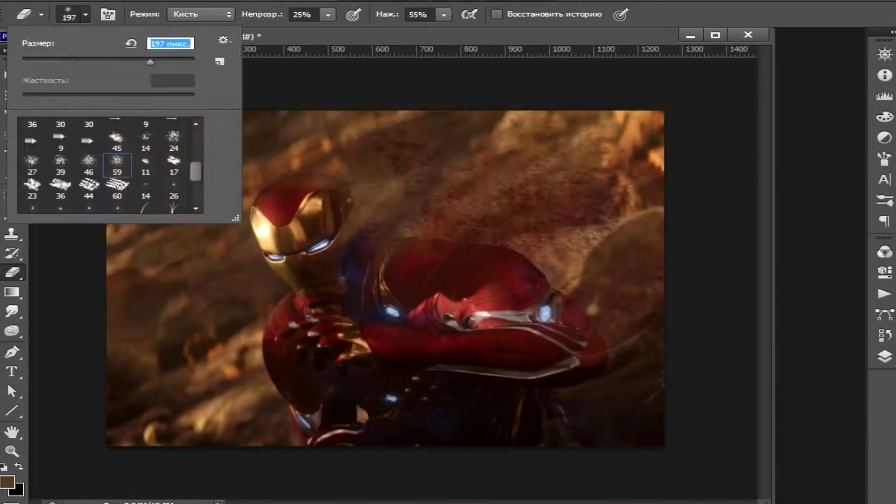
key(Return)
key(F7)
key(F7)
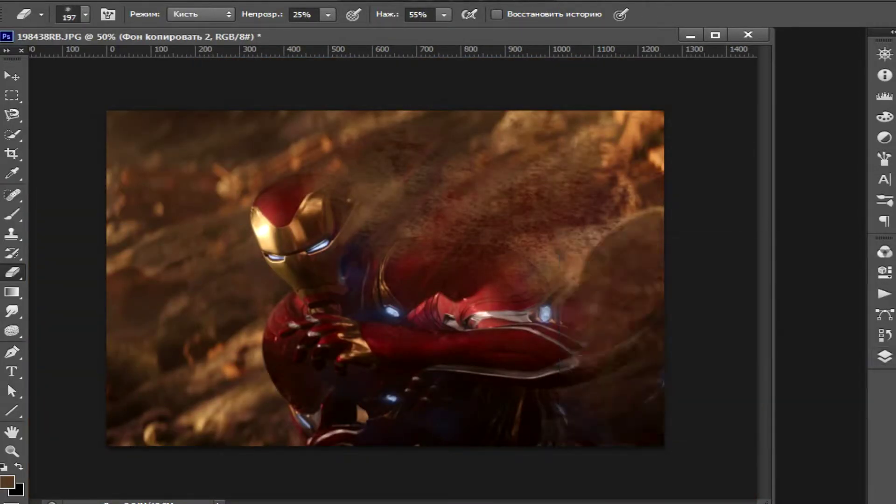
key(F7)
key(alt+bracketright)
key(F9)
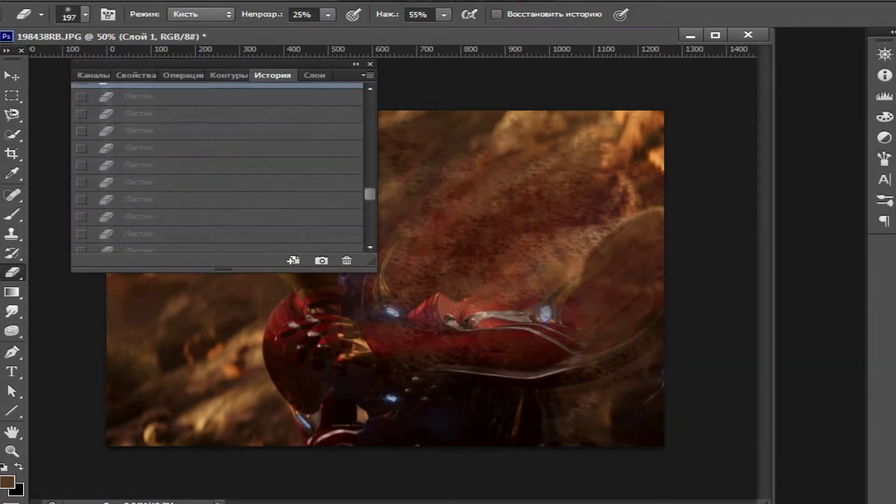
key(F7)
key(1)
key(2)
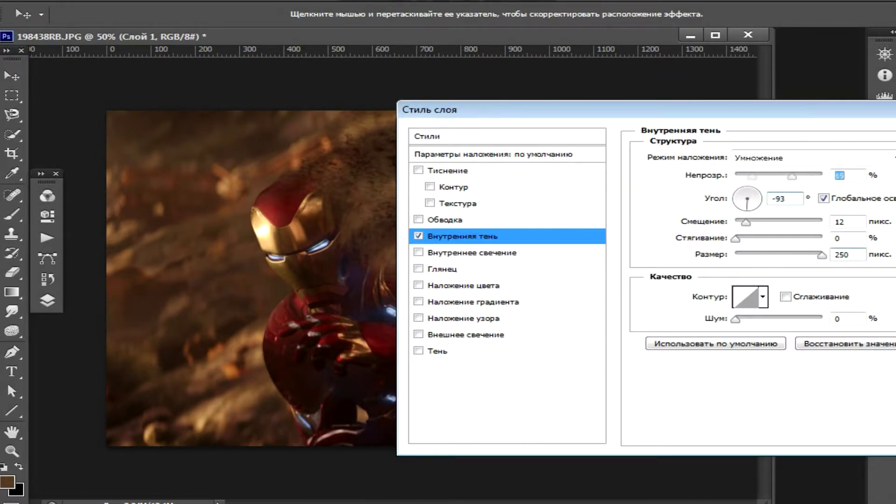
Set Inner Shadow opacity 35 and a brown Inner Glow with opacity 54, size 250, range 100.
text(35)
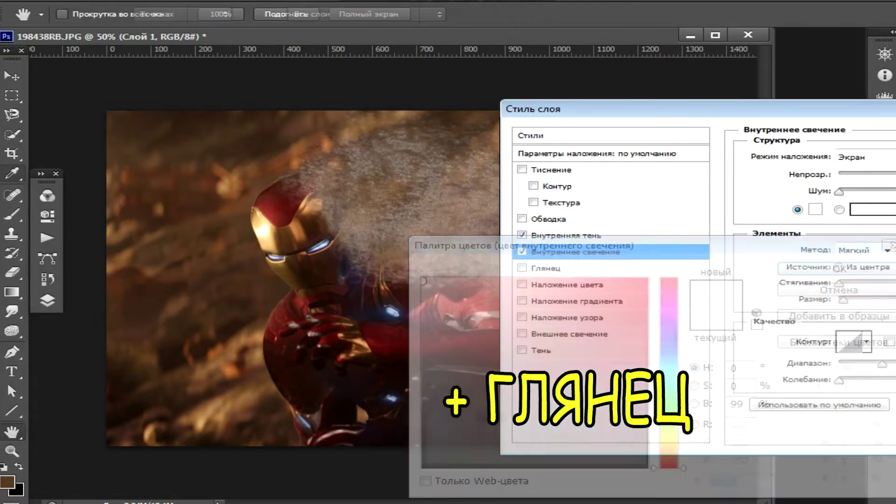
mouse_move(594, 344)
mouse_down()
mouse_move(548, 300)
mouse_move(580, 356)
mouse_up()
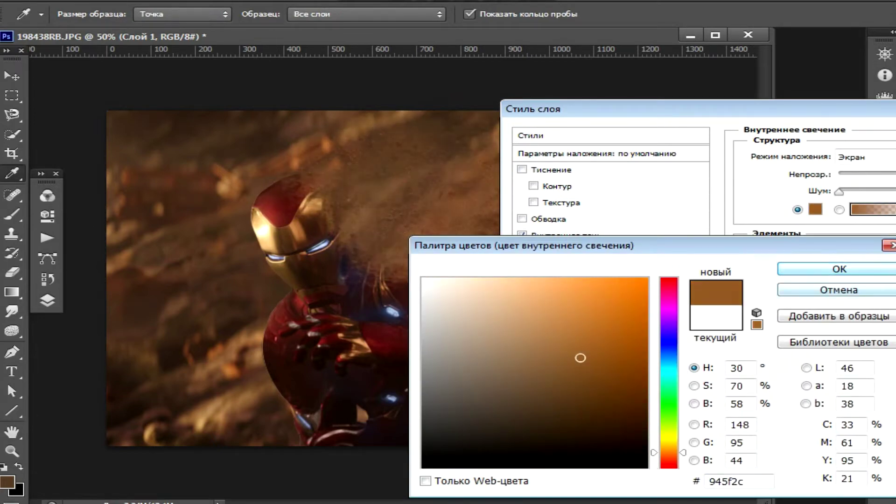
key(shift+Tab)
text(54)
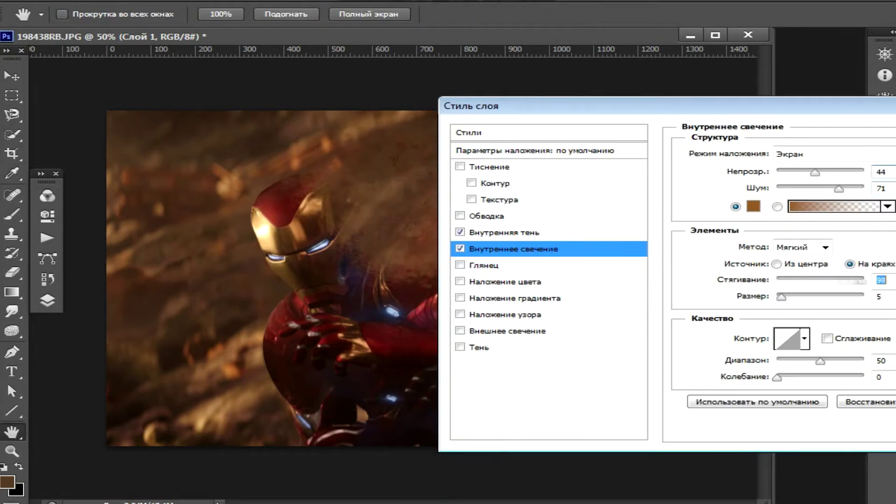
key(Tab)
text(250)
key(Tab)
key(Tab)
key(Tab)
text(100)
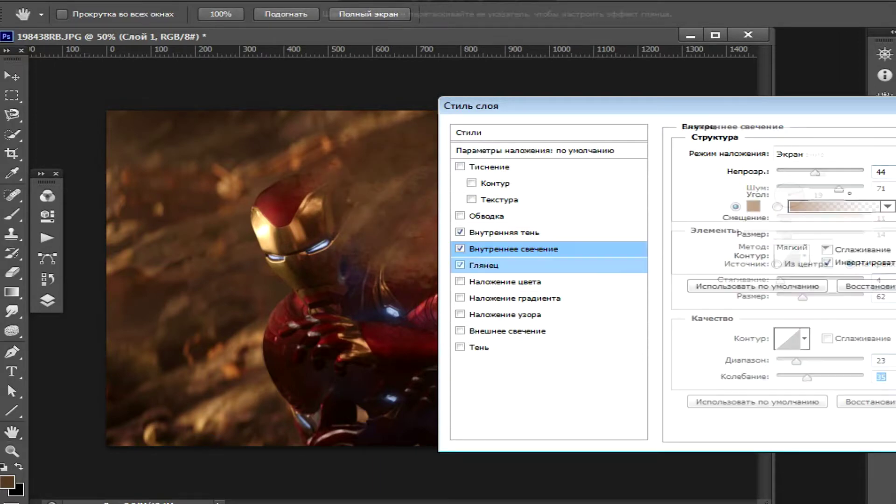
Add Satin at 69% opacity and an Outer Glow coloured #95643c.
click(483, 265)
text(69)
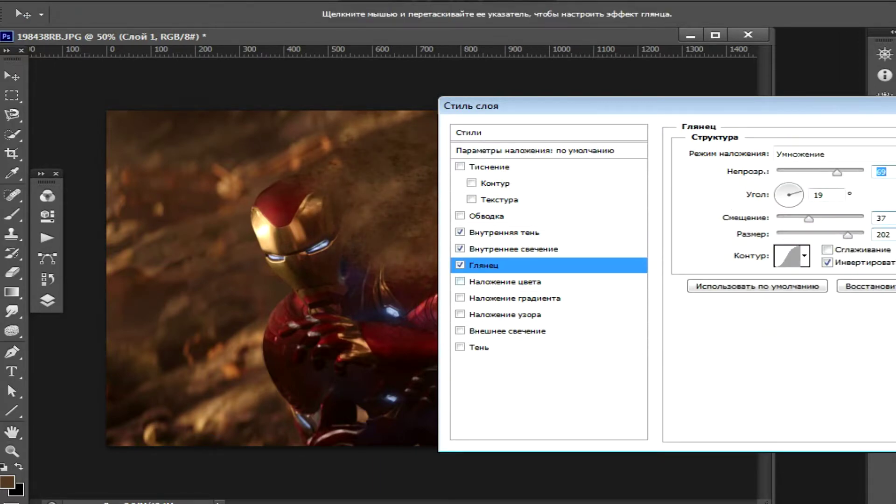
click(507, 331)
click(753, 206)
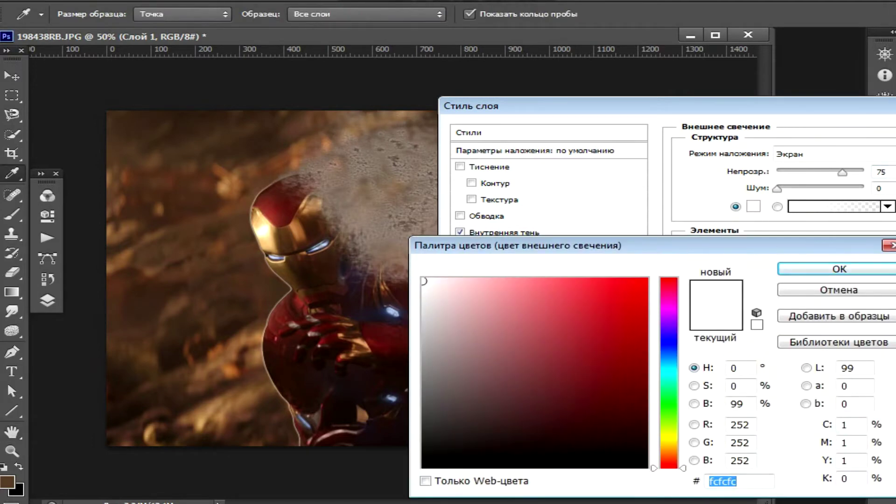
click(432, 321)
drag(668, 447, 668, 453)
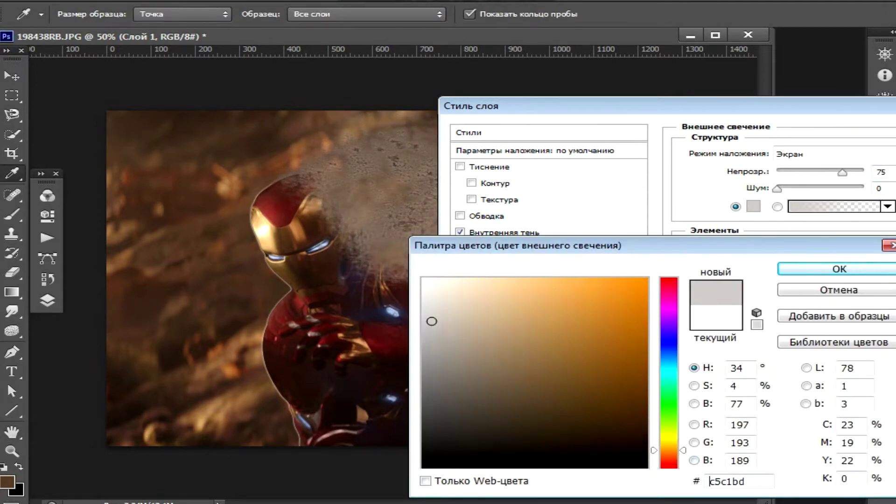
text(95643c)
key(Return)
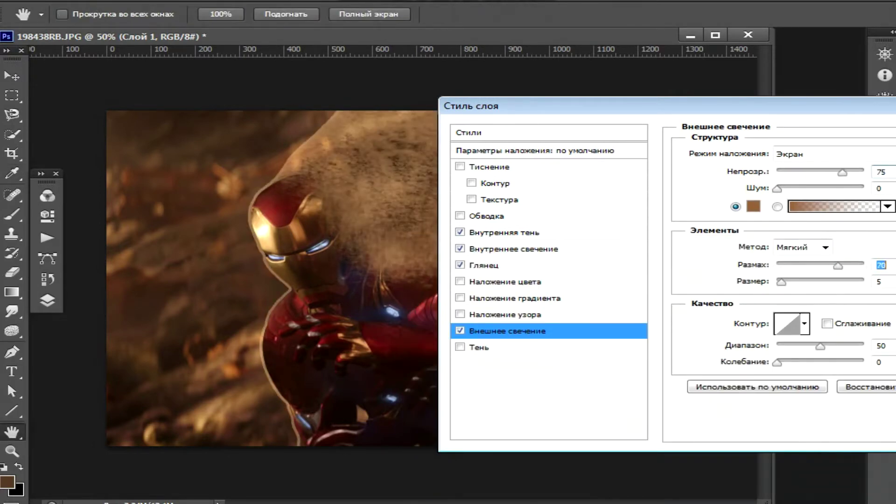
Lower the outer glow opacity, adjust its size, spread and range, and apply the style.
key(Tab)
text(13)
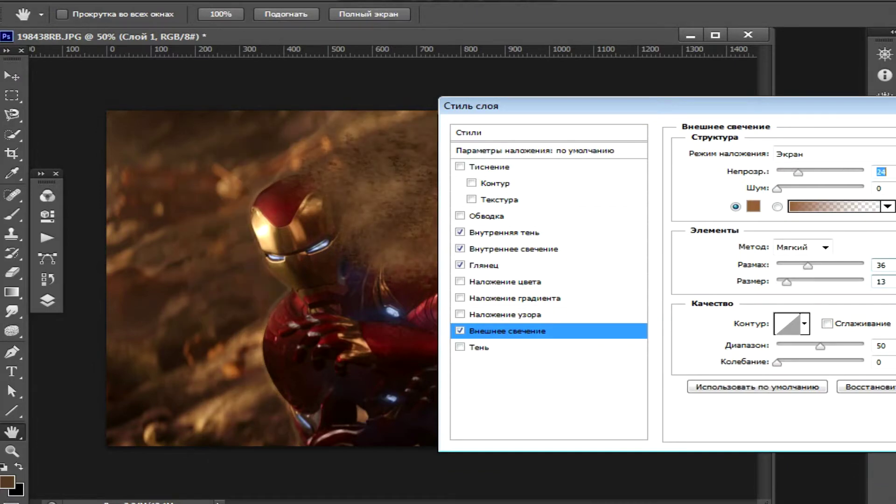
text(2418)
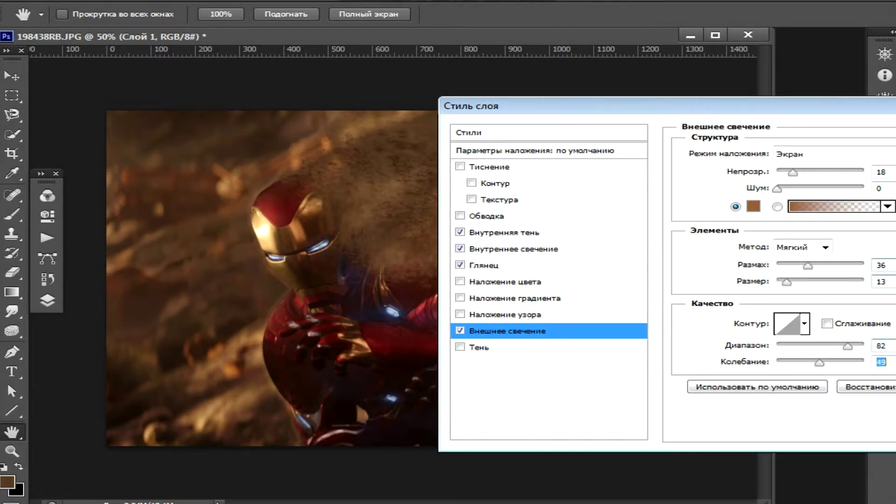
text(49)
key(Tab)
text(754)
key(shift+Tab)
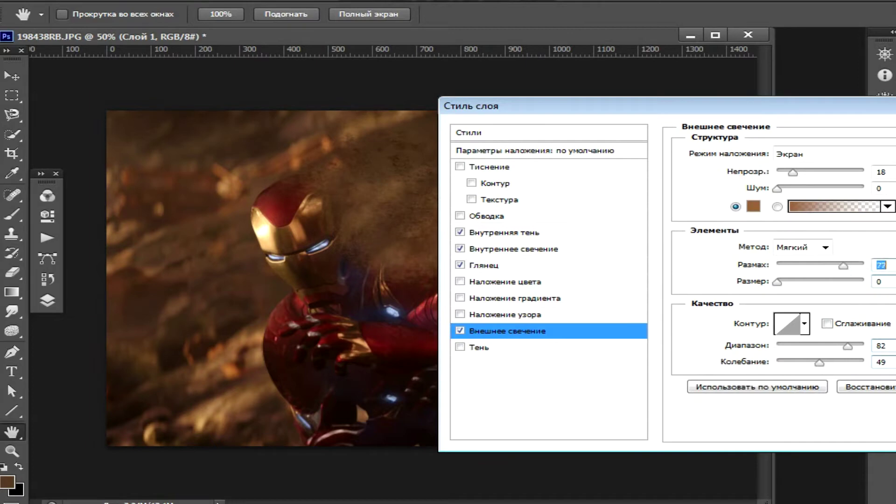
text(77)
key(Tab)
text(11)
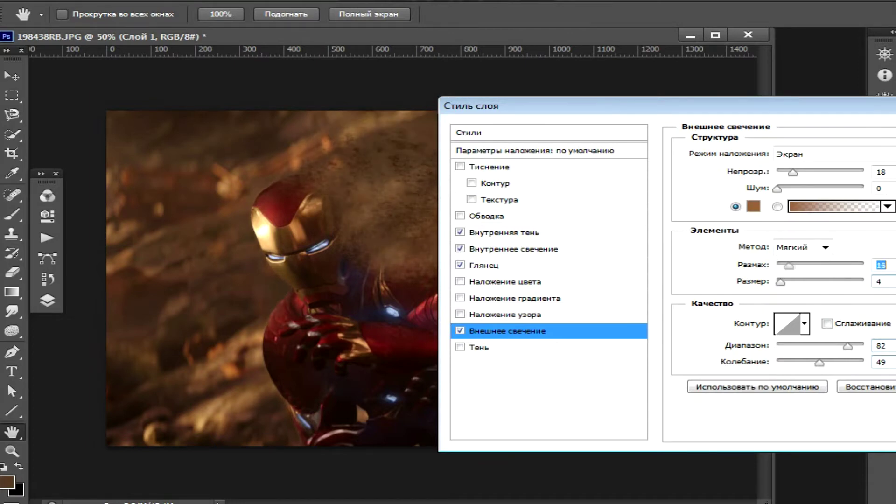
text(53)
key(Return)
Switch back to the Eraser tool to review the final dissolving-dust result.
key(e)
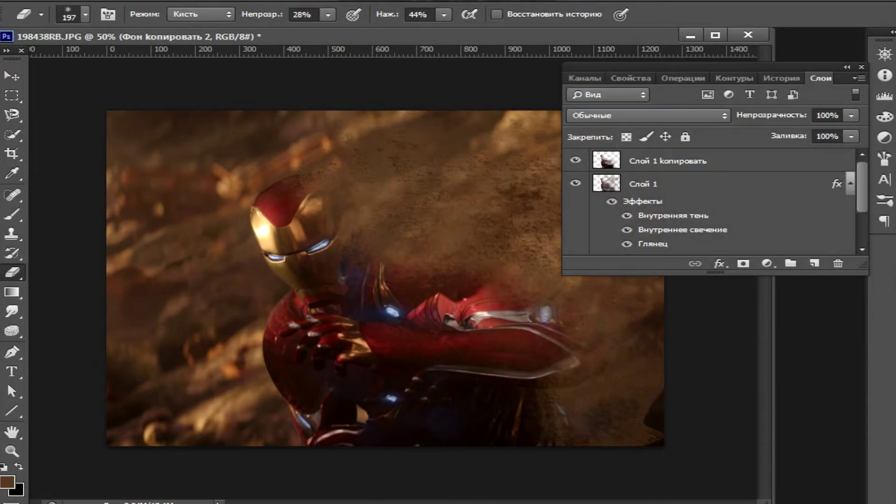